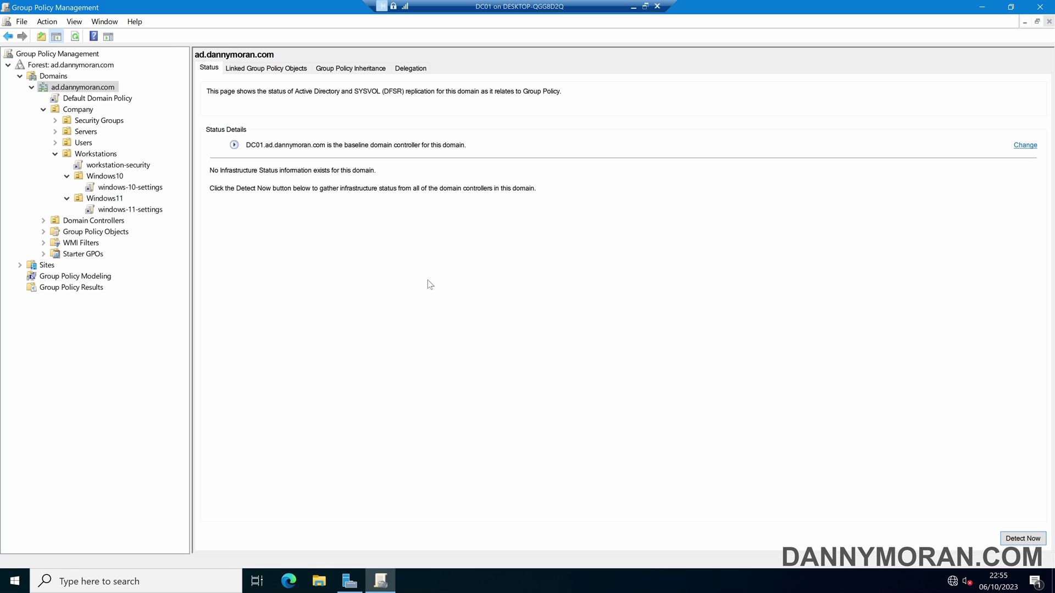
- Review the GPOs linked to the Workstations, Windows10 and Windows11 OUs
left_click(112, 158)
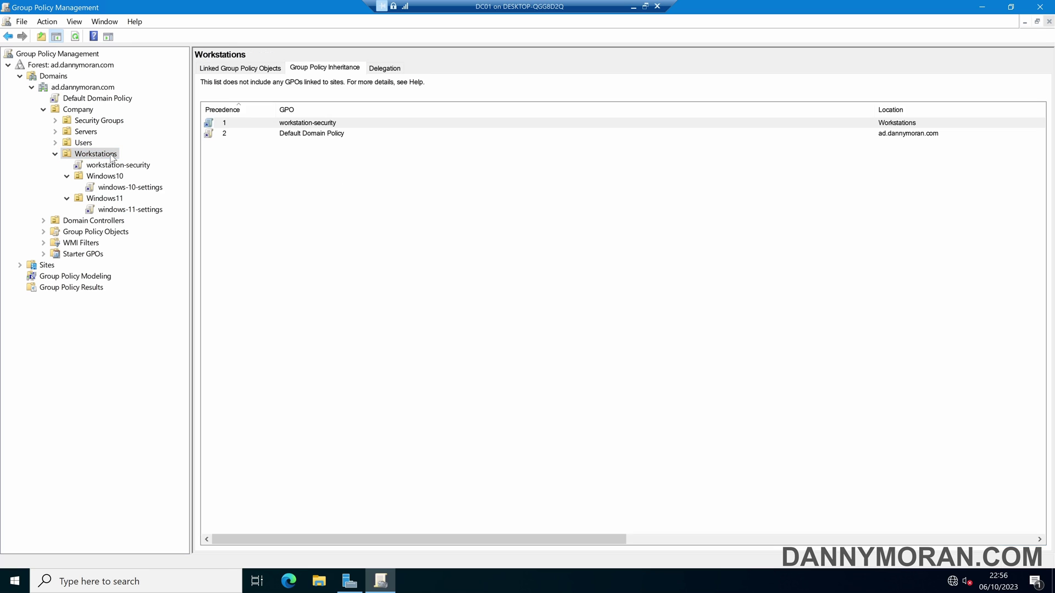
left_click(230, 69)
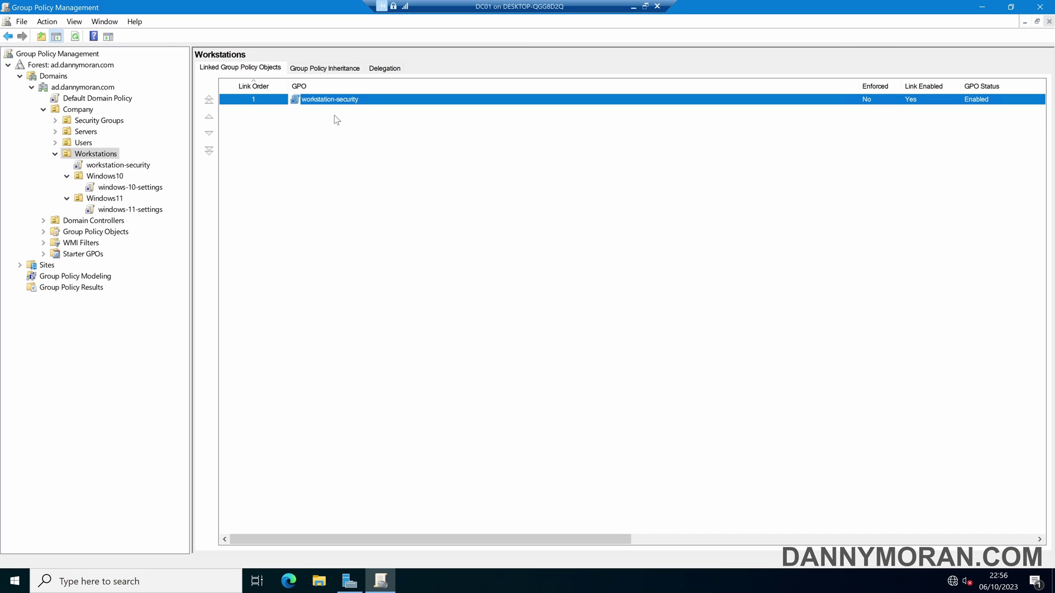
left_click(122, 180)
left_click(116, 201)
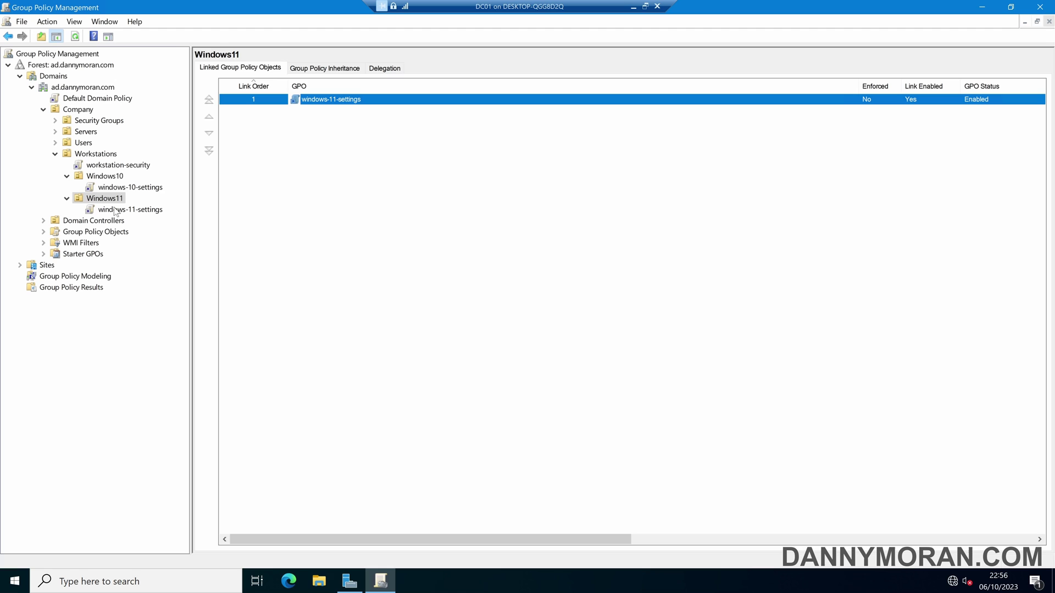
- Show Windows10's inheritance precedence: windows-10-settings 1, workstation-security 2, Default Domain Policy 3
left_click(114, 178)
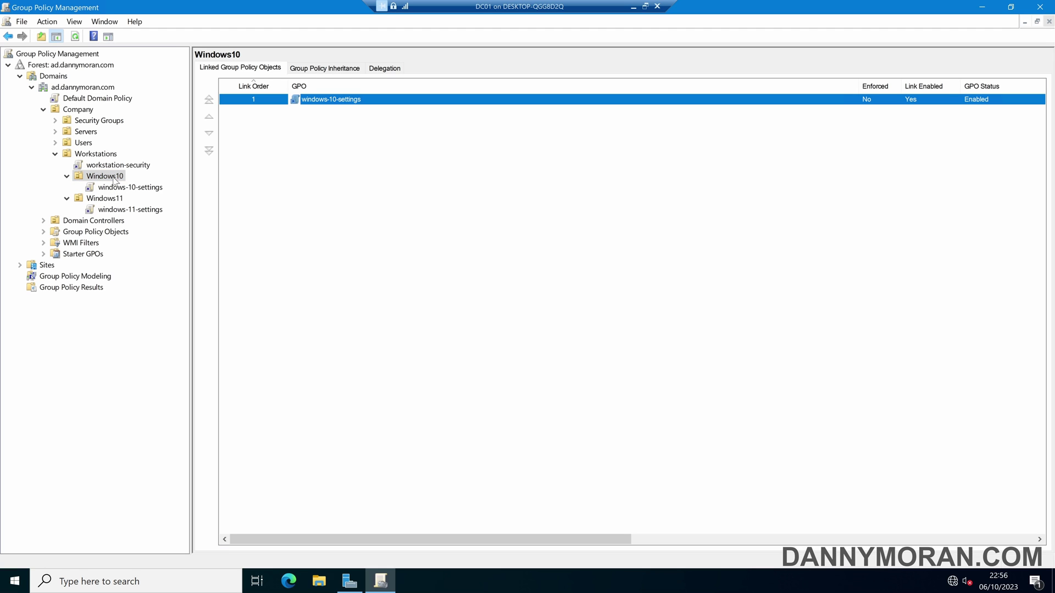
left_click(312, 69)
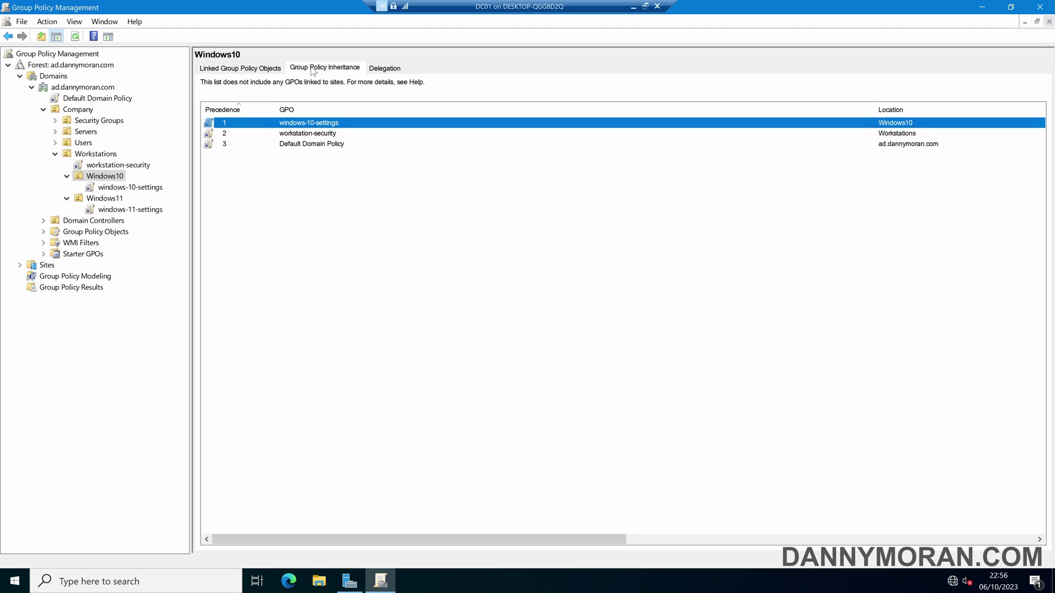
left_click(344, 135)
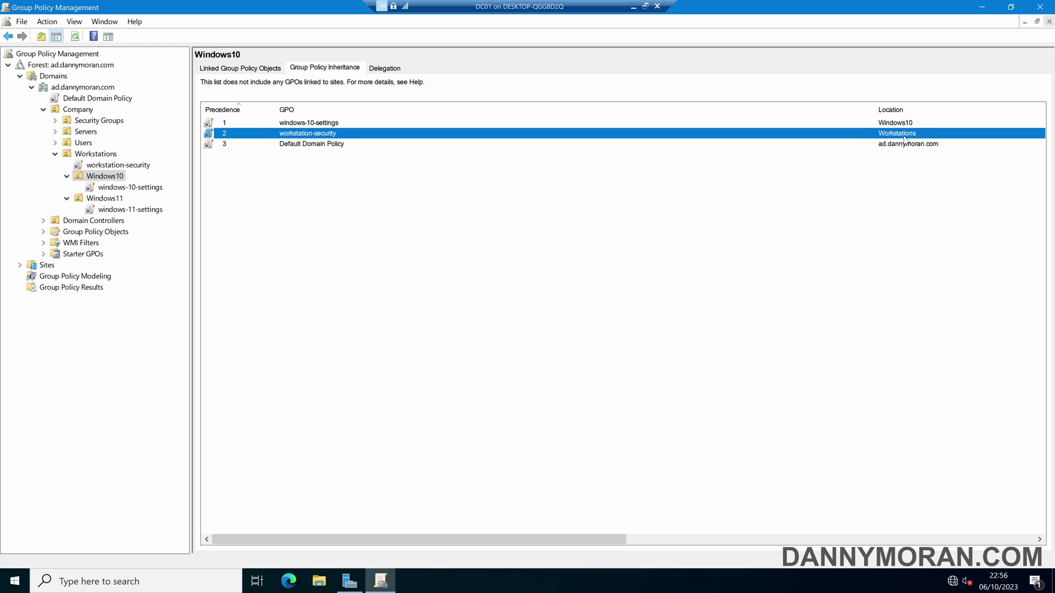
left_click(356, 146)
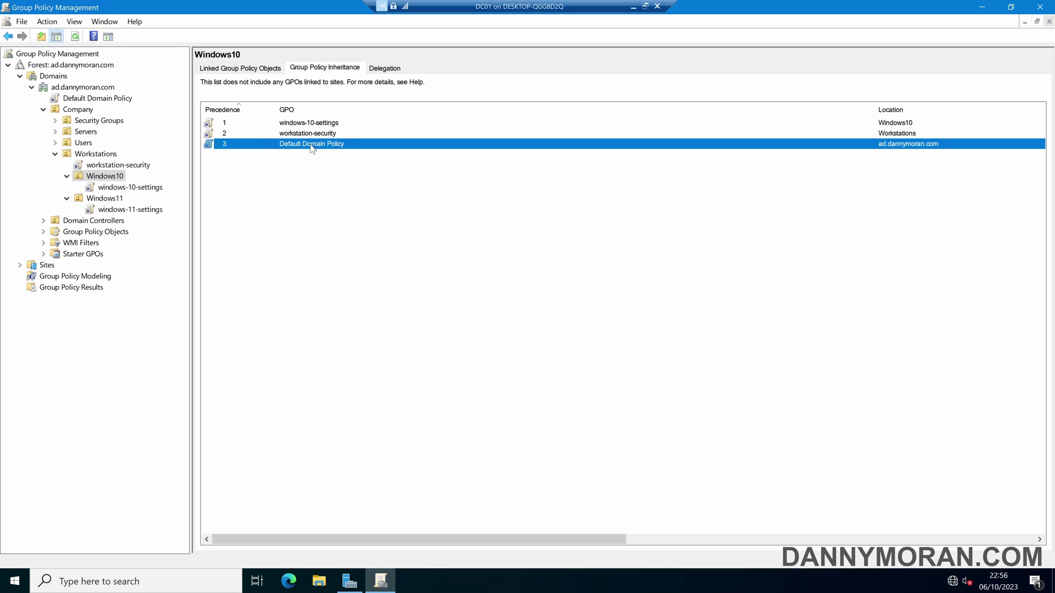
- Turn on Block Inheritance for Windows10, leaving only windows-10-settings in its inheritance list
right_click(121, 182)
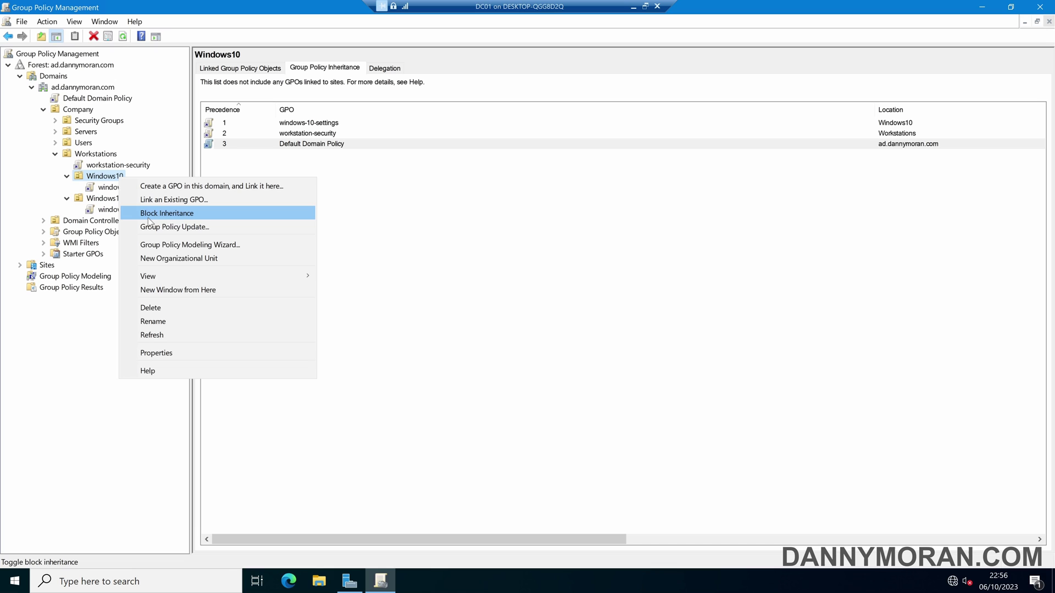
left_click(151, 216)
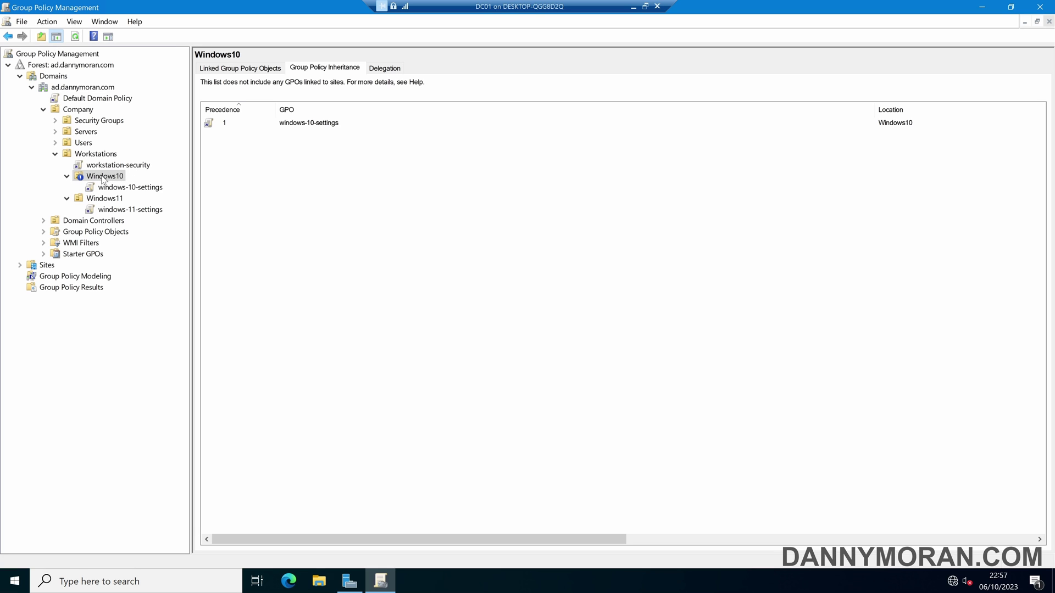
left_click(303, 125)
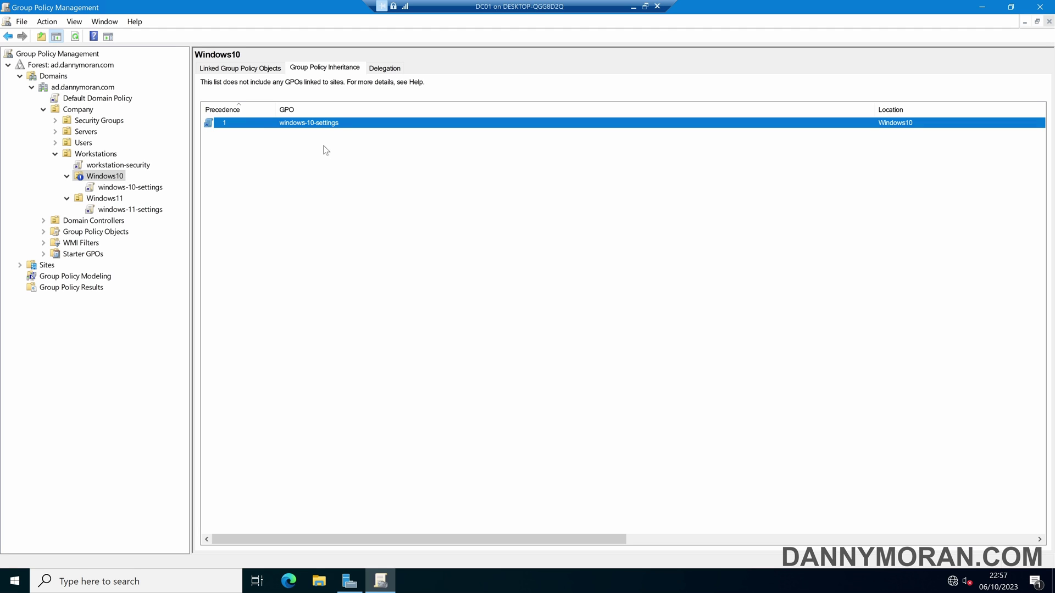
- Enforce the Default Domain Policy link while Windows10 keeps inheritance blocked
right_click(99, 102)
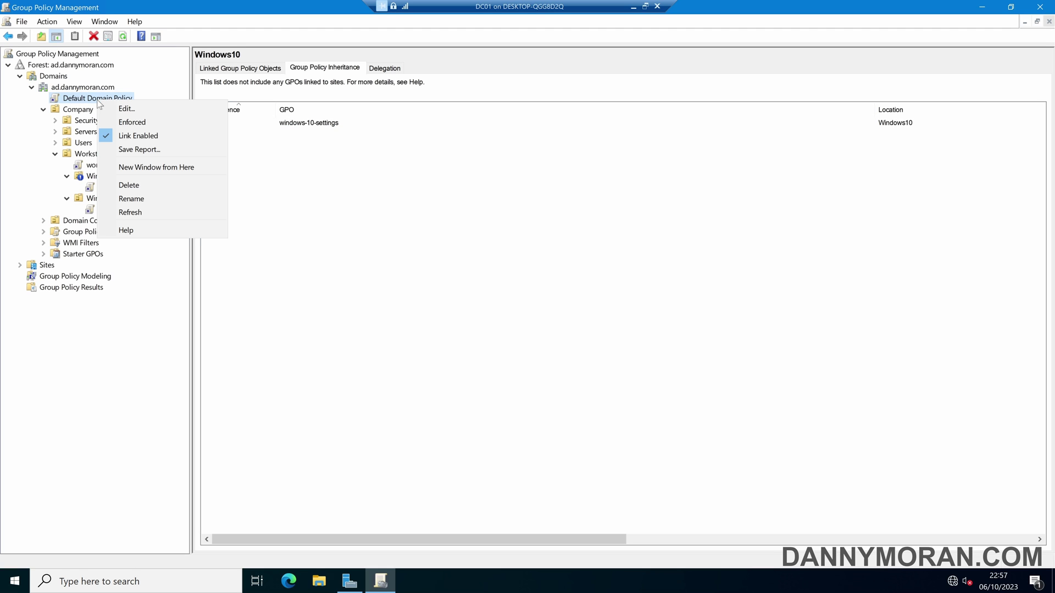
left_click(133, 122)
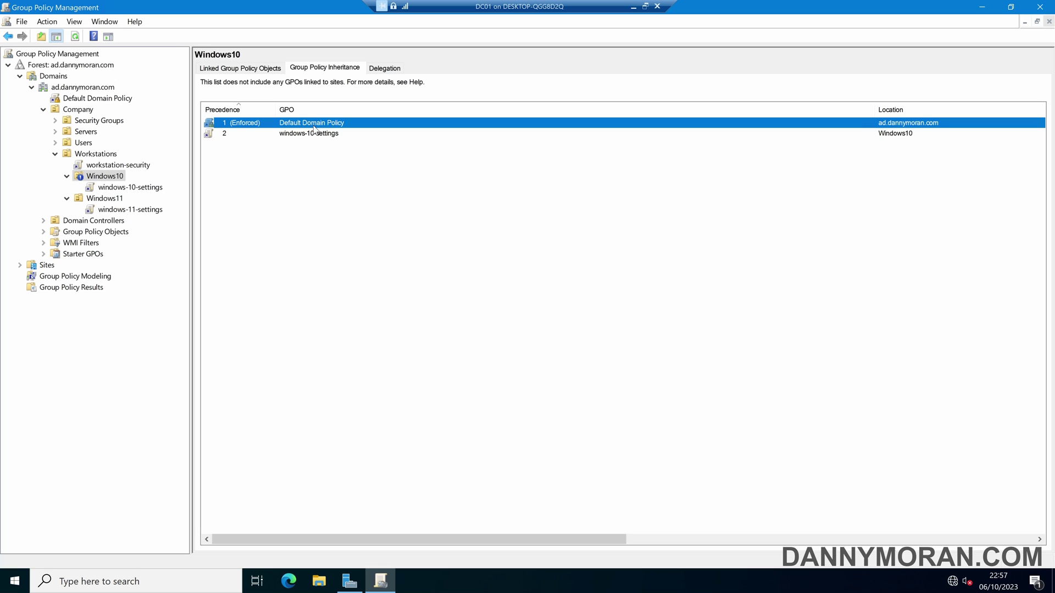
left_click(110, 178)
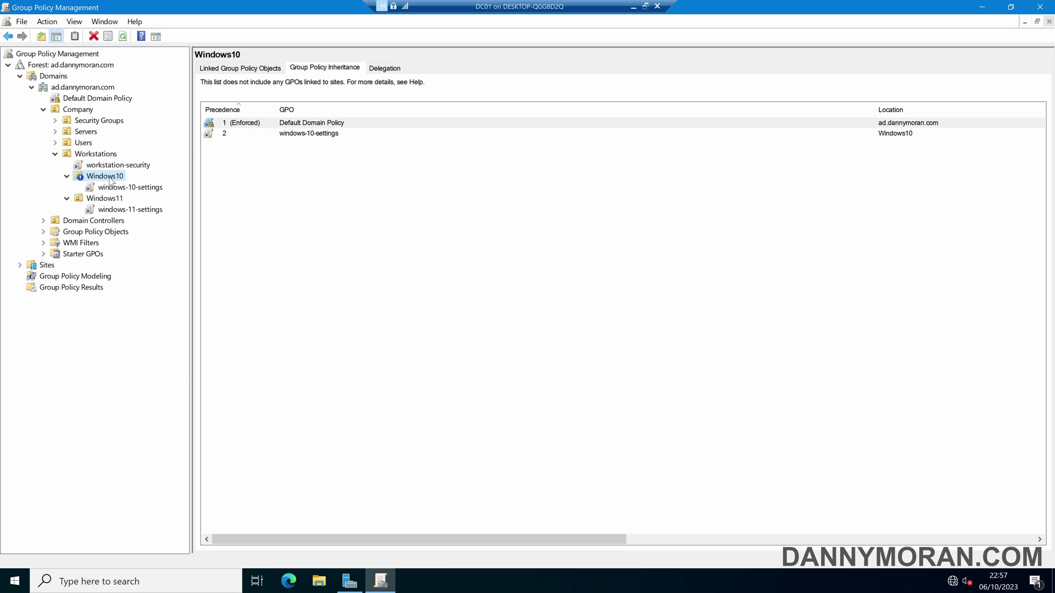
right_click(110, 180)
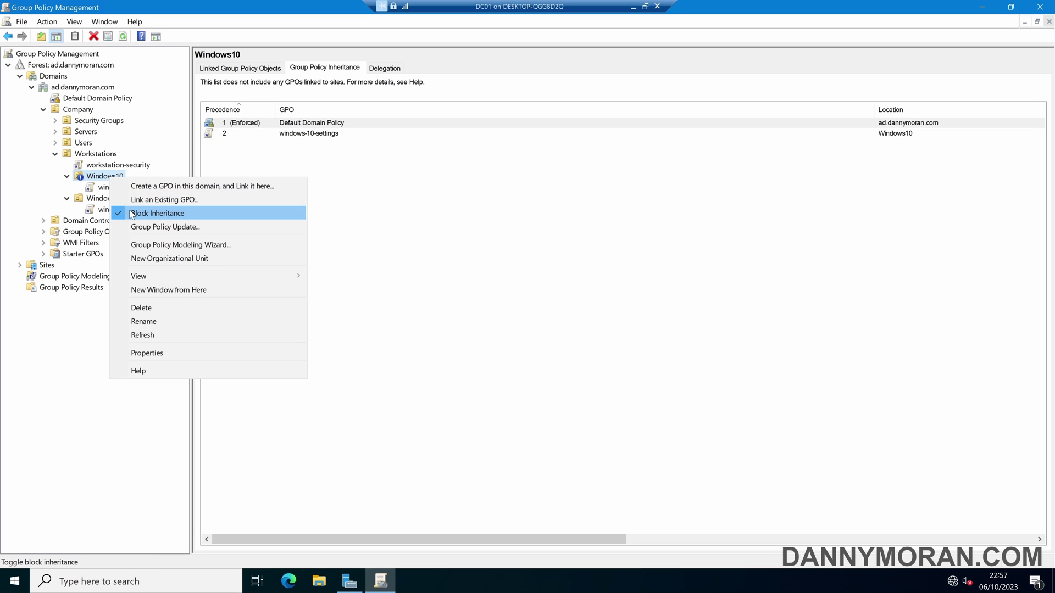
left_click(192, 216)
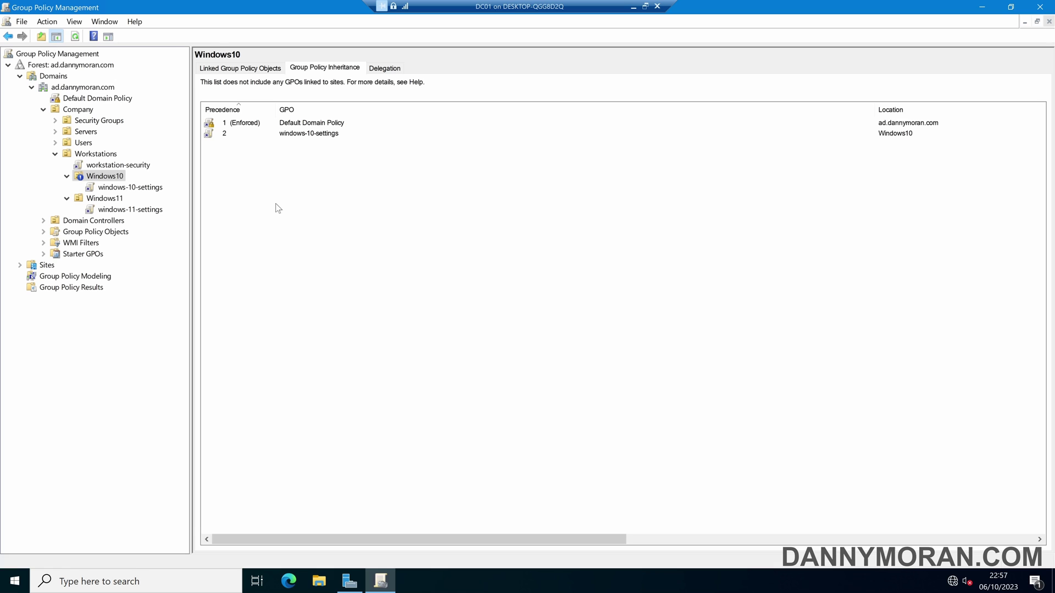
- Turn off Block Inheritance on Windows10, putting workstation-security back at precedence 3
right_click(108, 179)
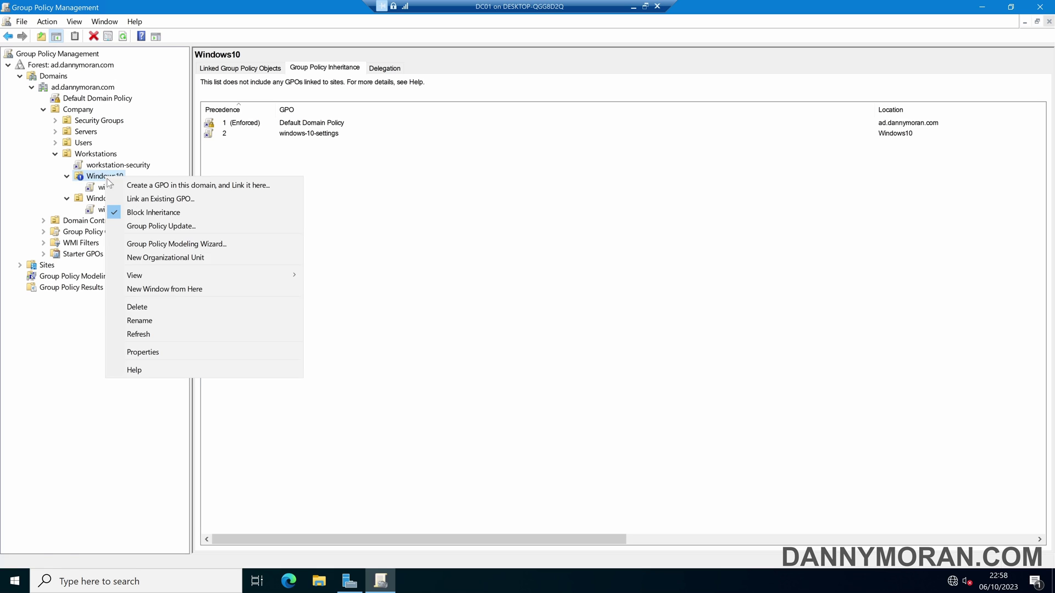
left_click(145, 213)
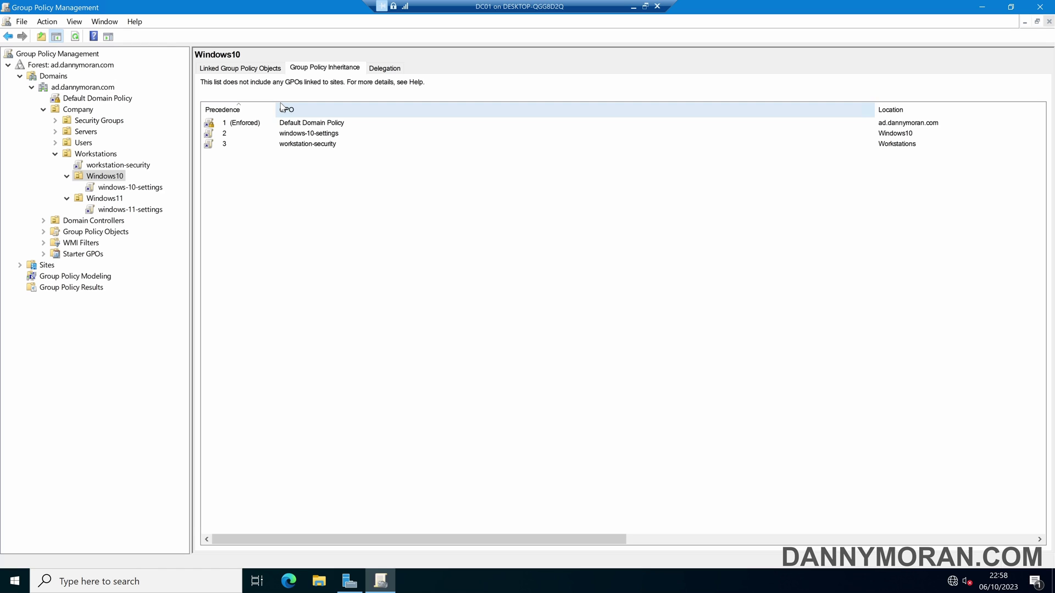
left_click(300, 143)
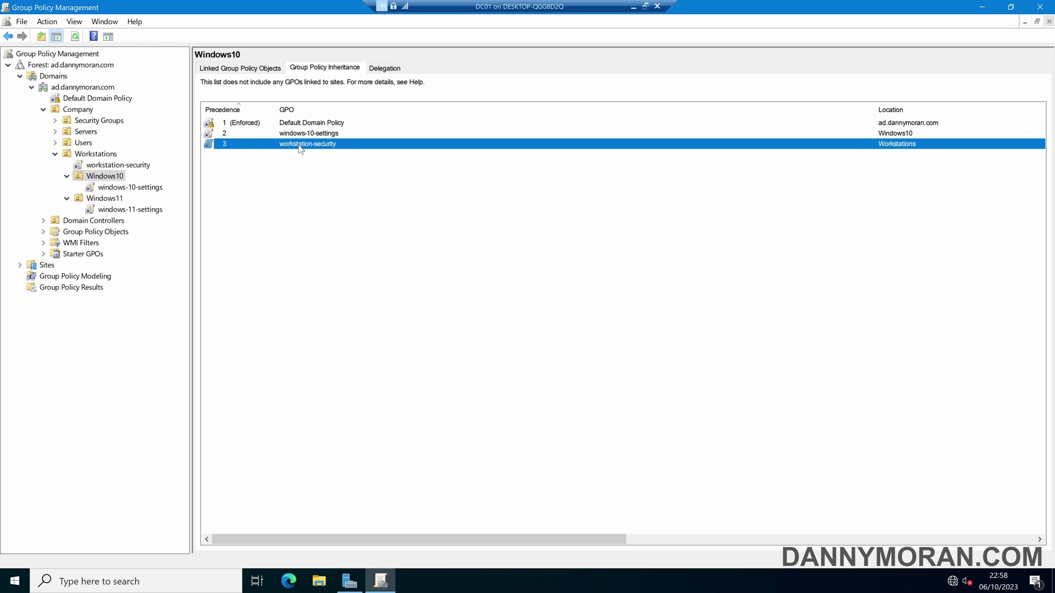
left_click(306, 134)
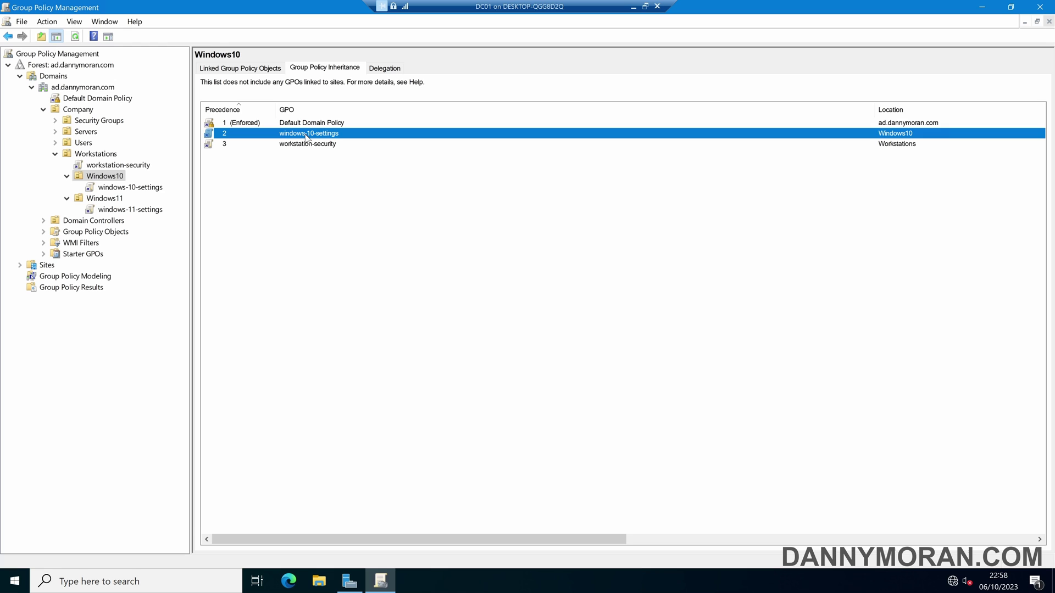
left_click(313, 124)
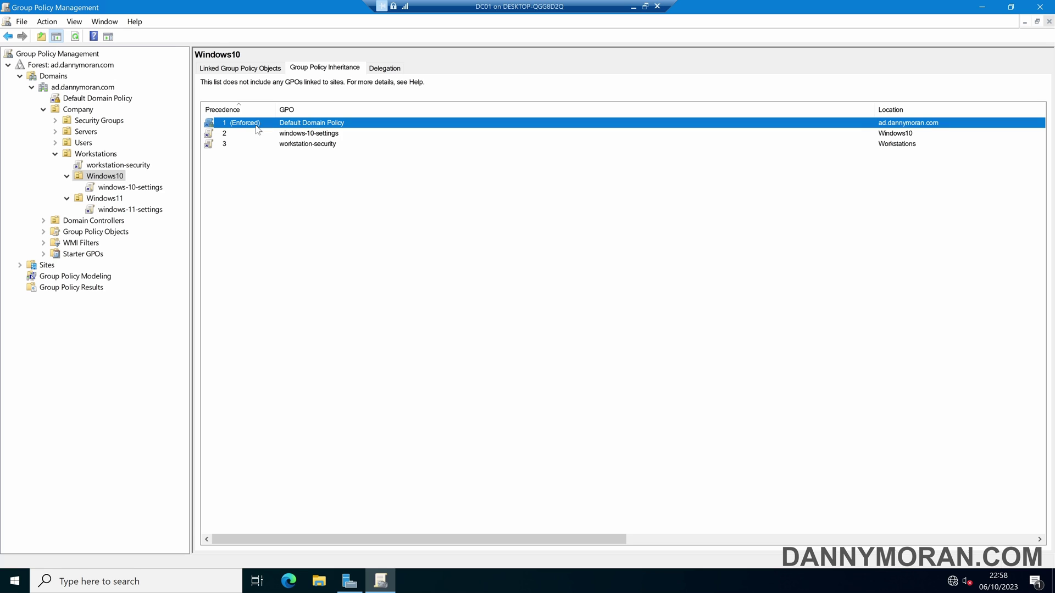
- Enforce the workstation-security link and check its new place in Windows10's precedence list
right_click(119, 166)
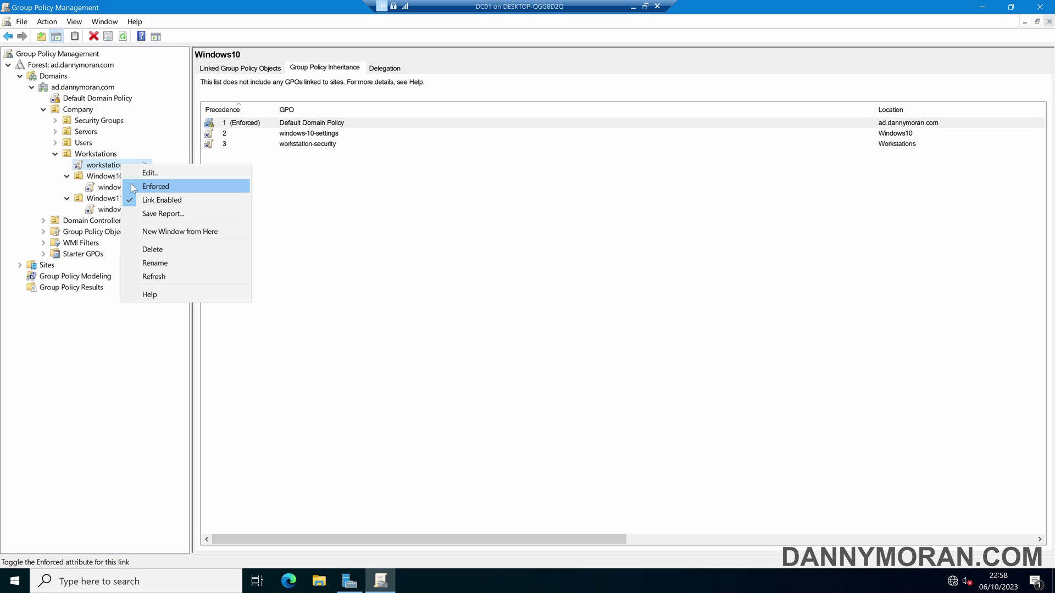
left_click(132, 186)
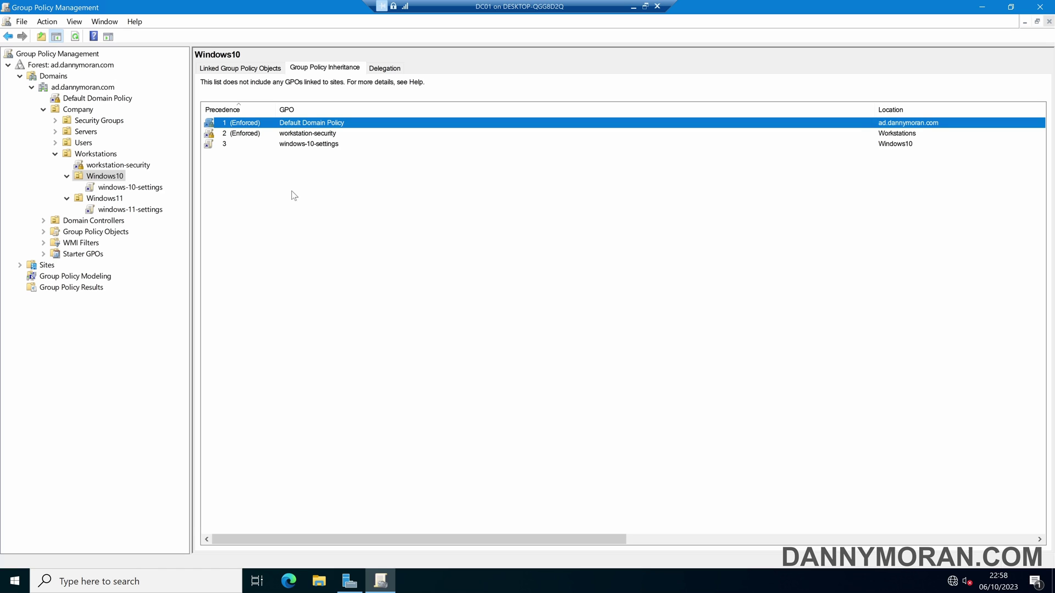
left_click(300, 134)
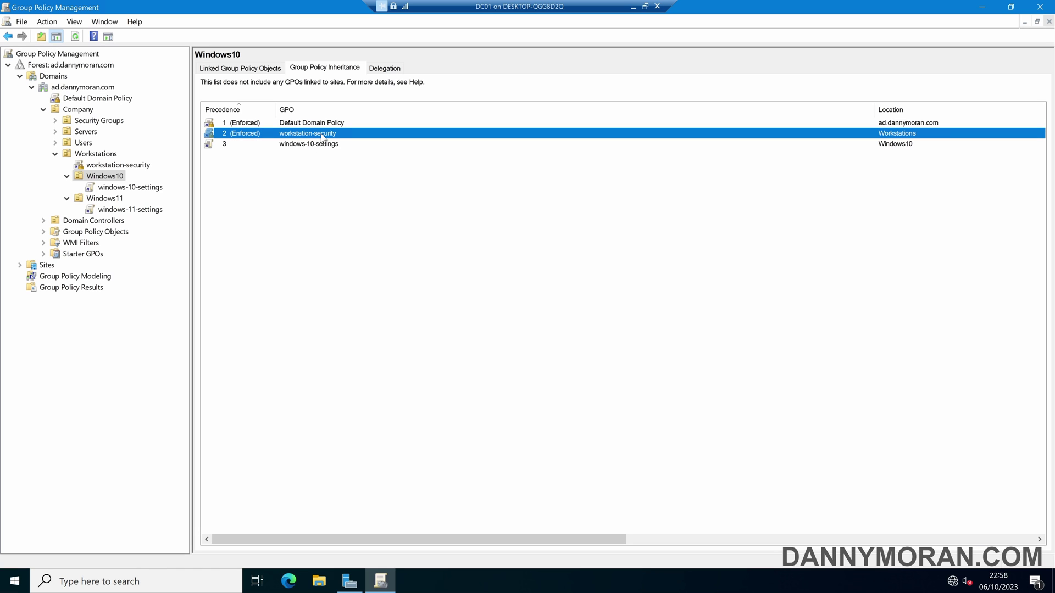
- Remove enforcement from the workstation-security and Default Domain Policy links
right_click(126, 166)
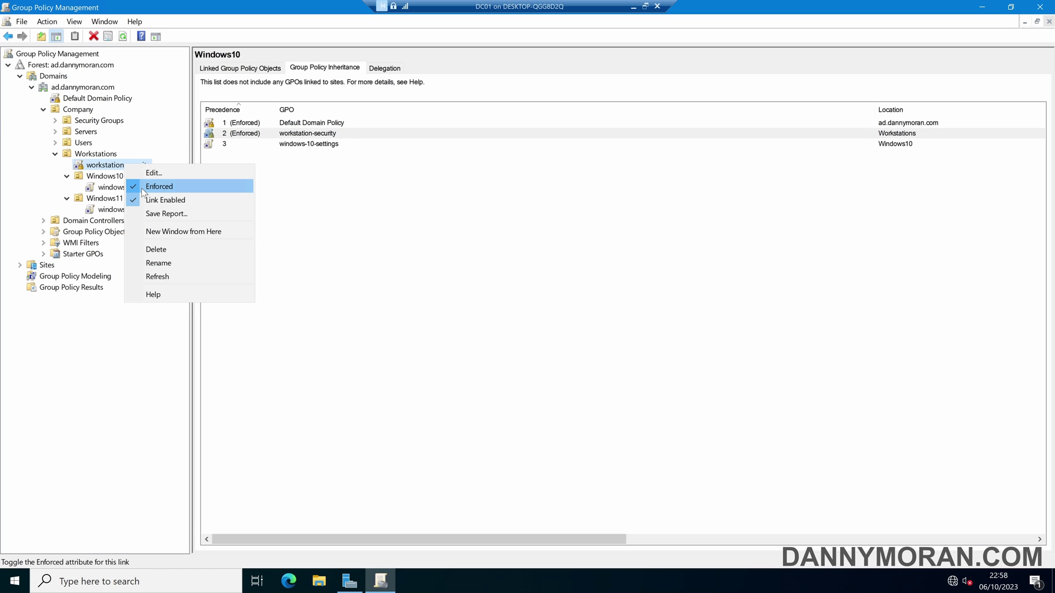
left_click(149, 188)
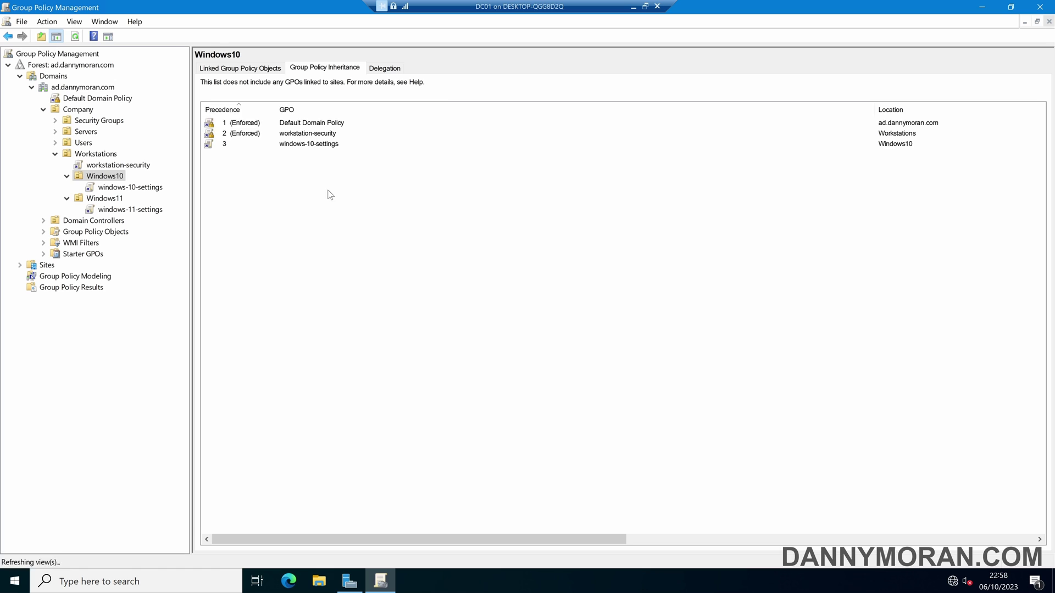
right_click(93, 100)
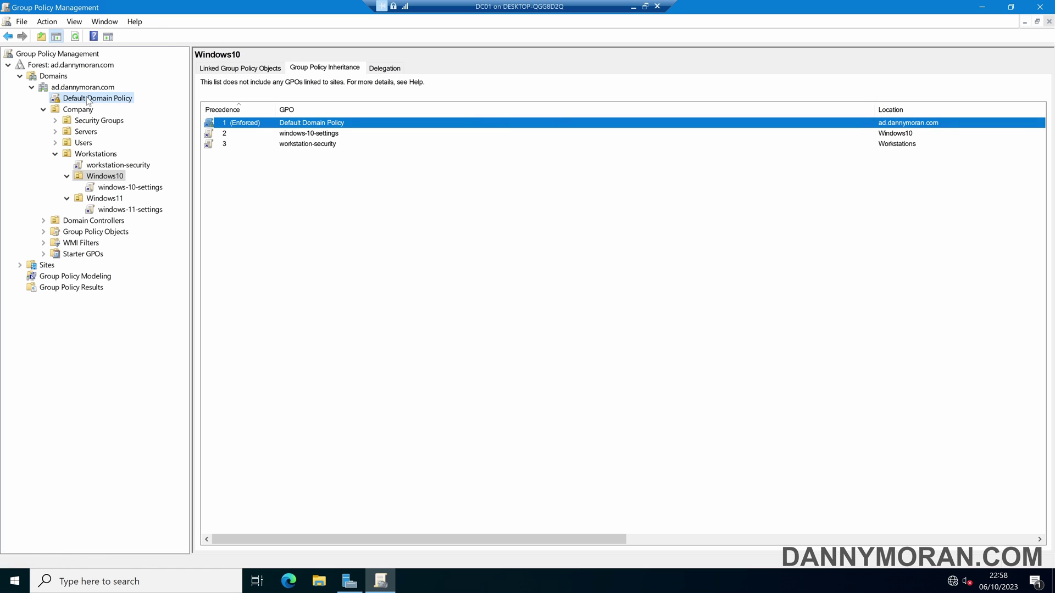
left_click(256, 165)
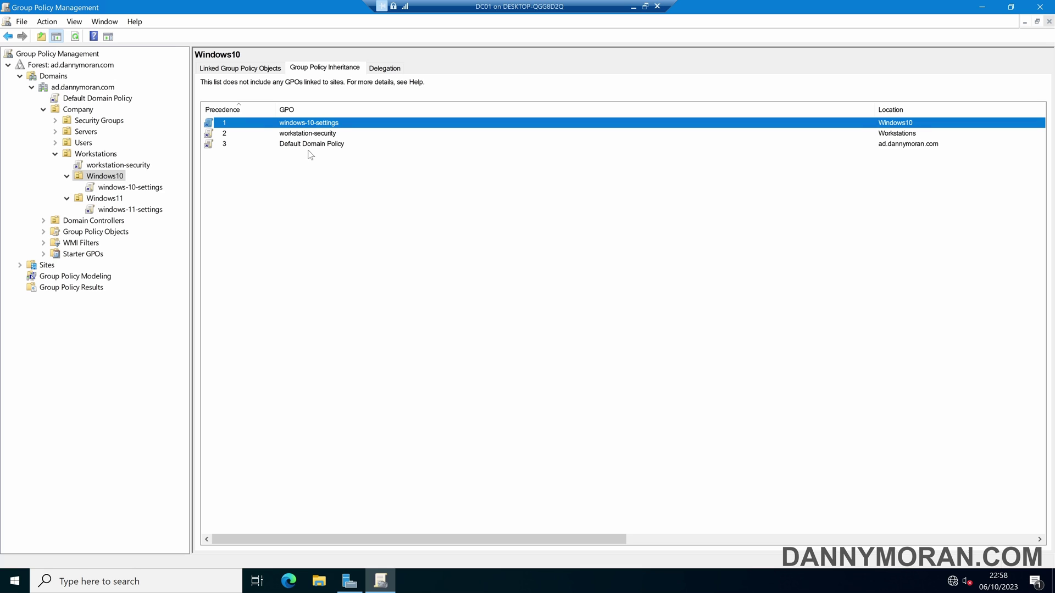
left_click(306, 163)
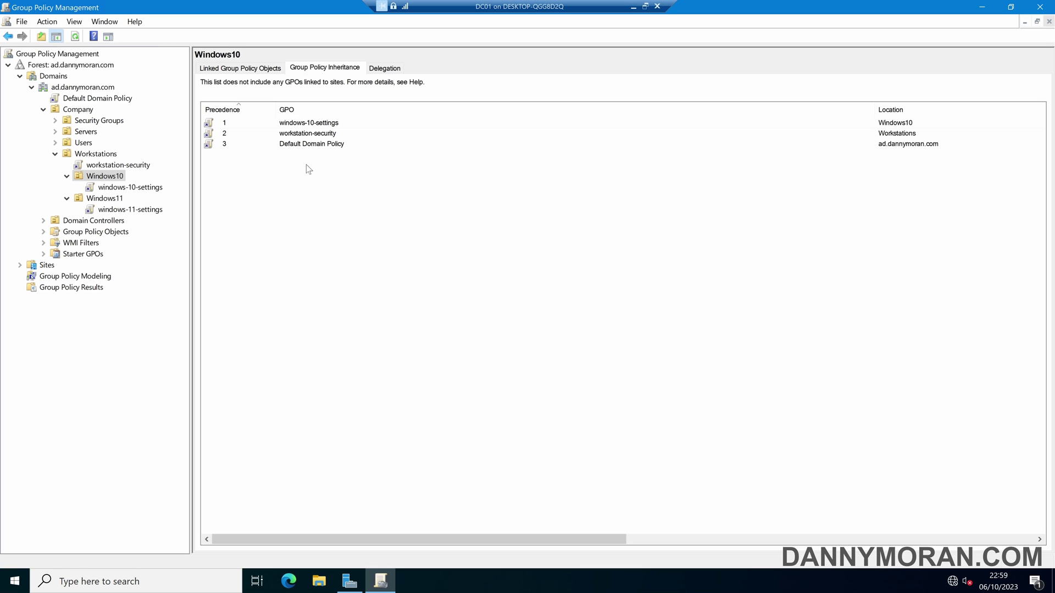
right_click(98, 176)
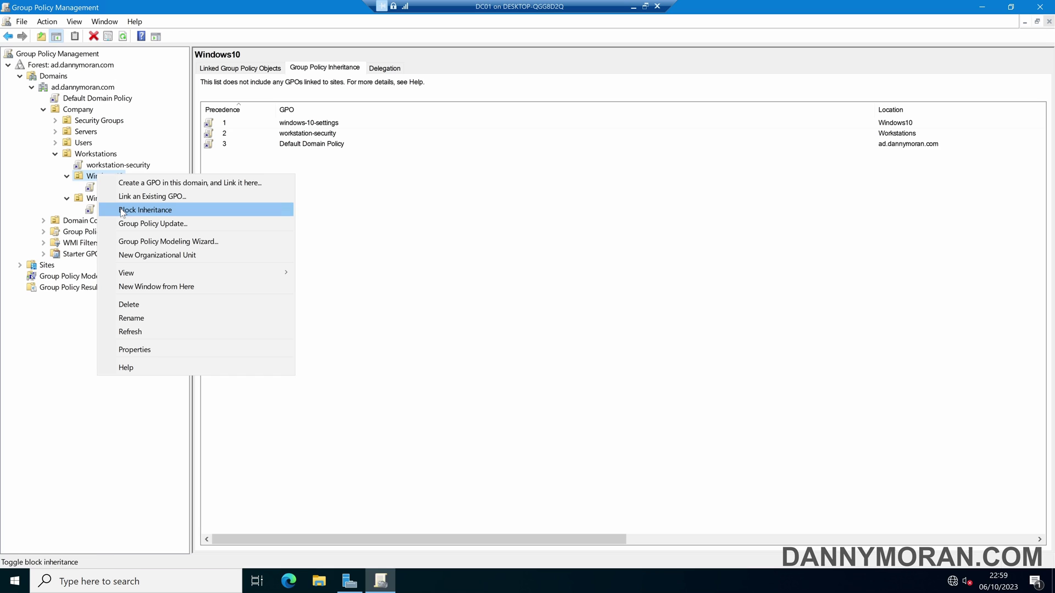
left_click(359, 172)
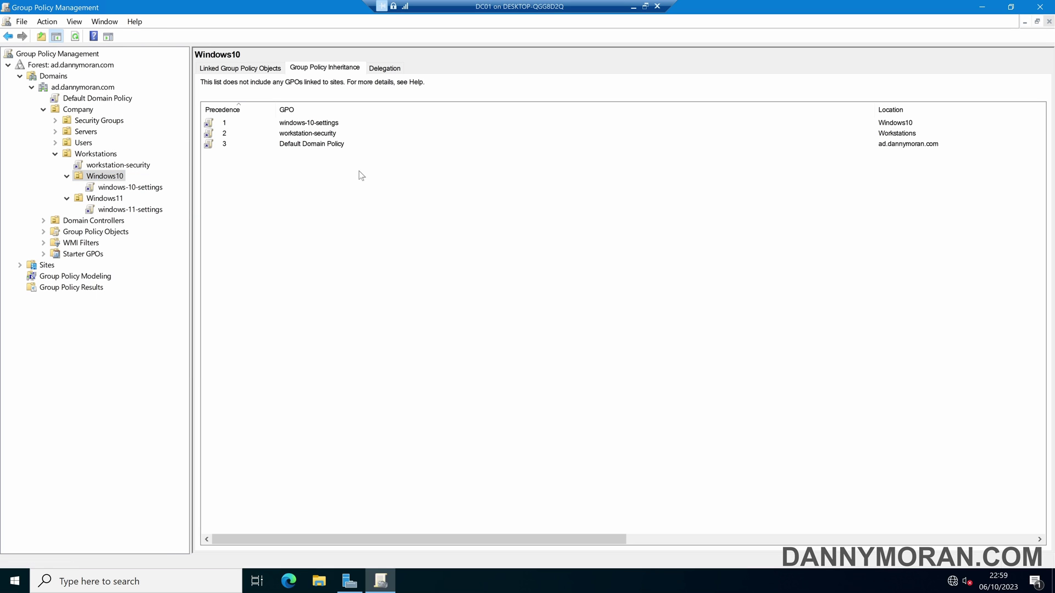